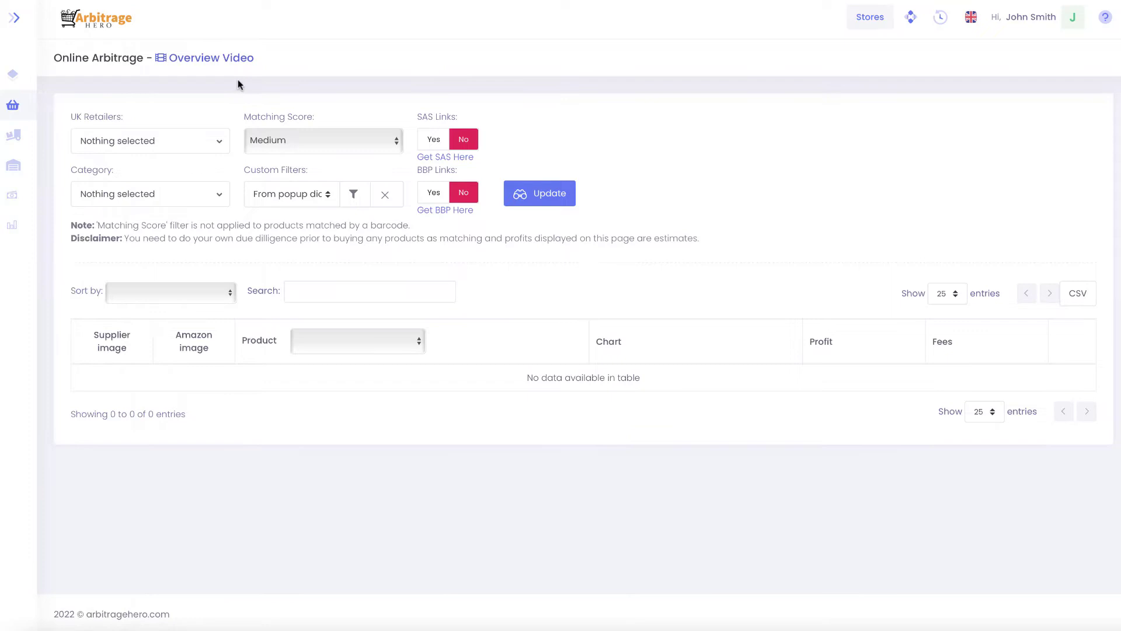
Go to Online Arbitrage > Analyze Products from the sidebar
{"action": "left_click_drag", "start_coordinate": [55, 58], "coordinate": [143, 61]}
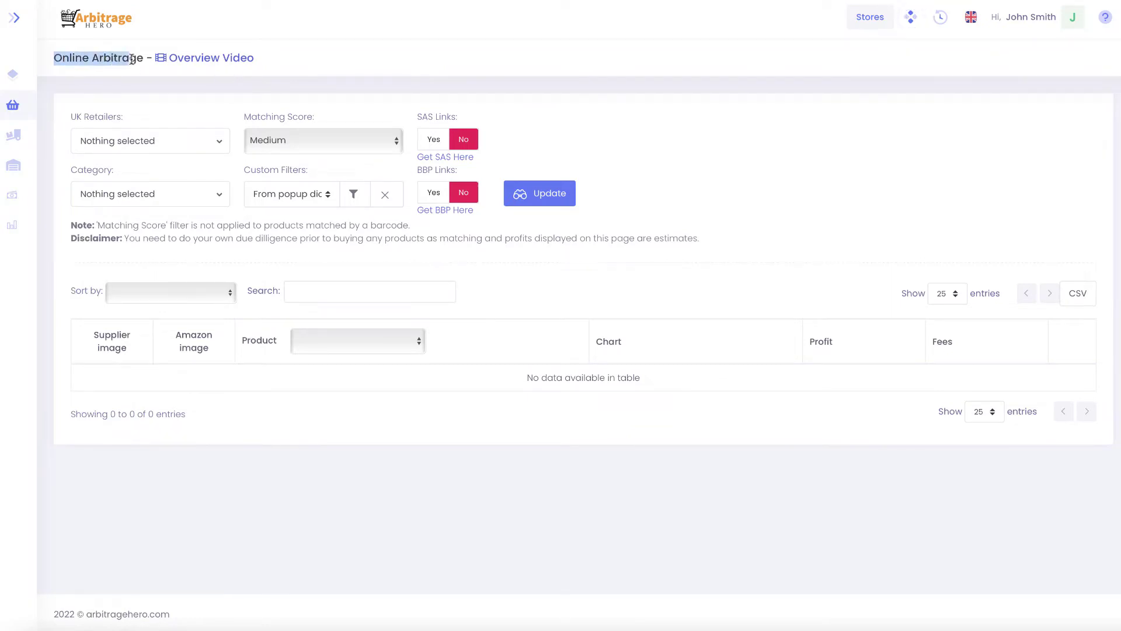
{"action": "left_click", "coordinate": [141, 86]}
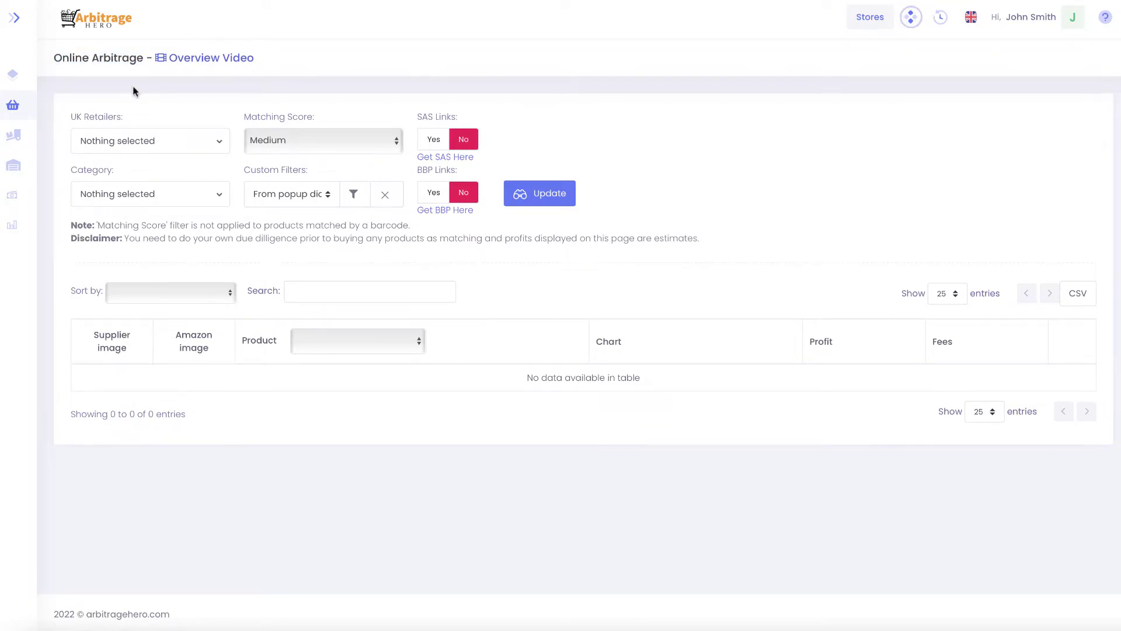
{"action": "mouse_move", "coordinate": [13, 105]}
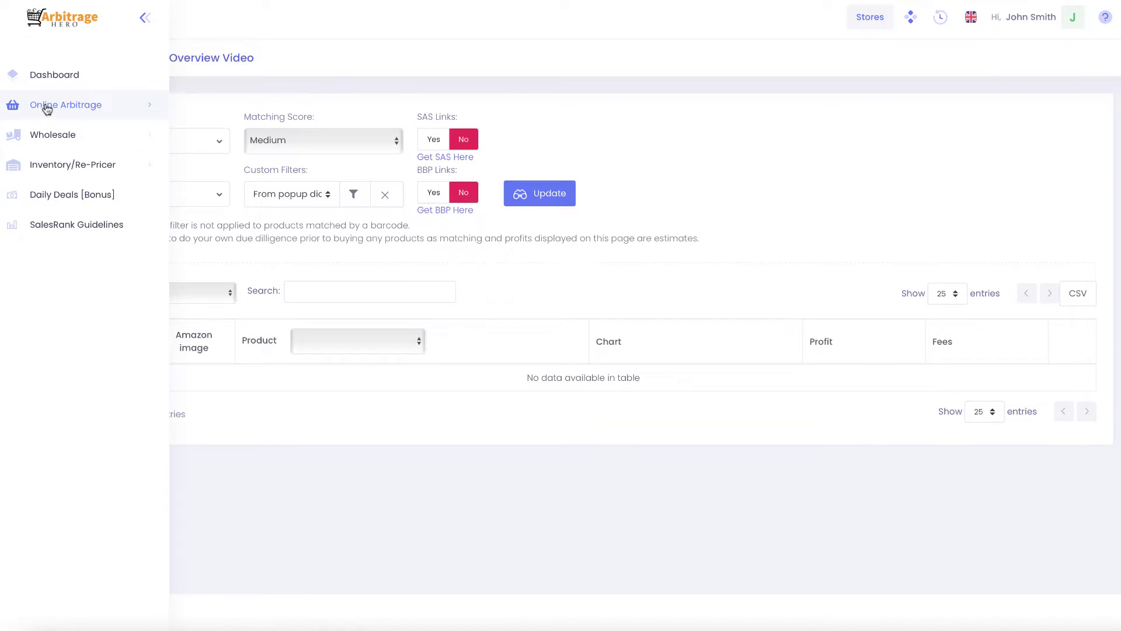
{"action": "left_click", "coordinate": [47, 108]}
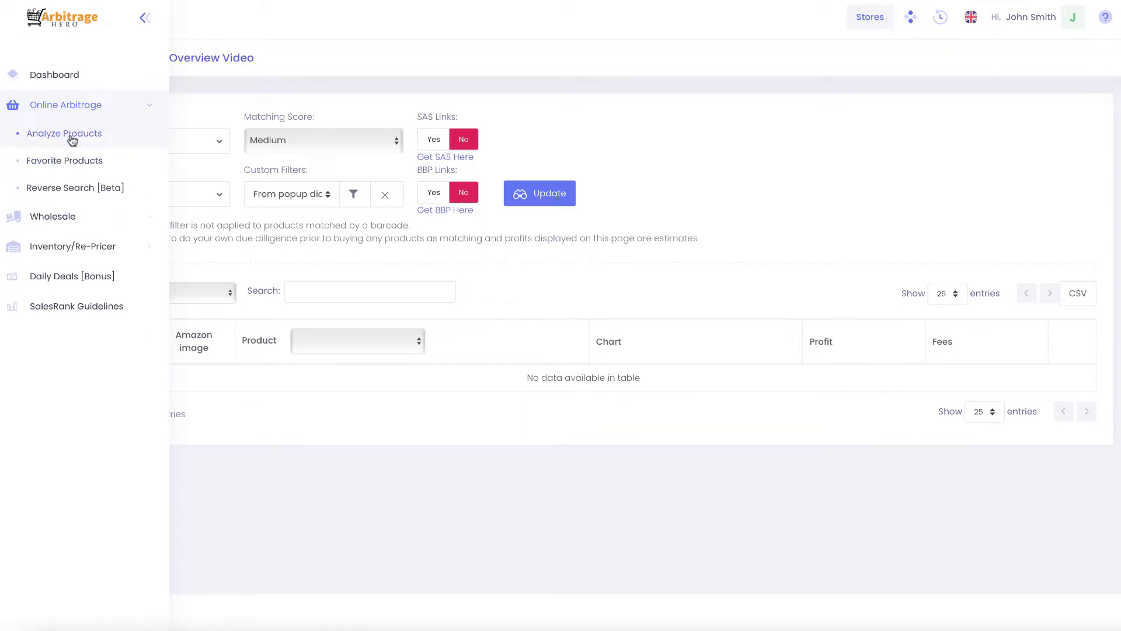
{"action": "left_click", "coordinate": [71, 134]}
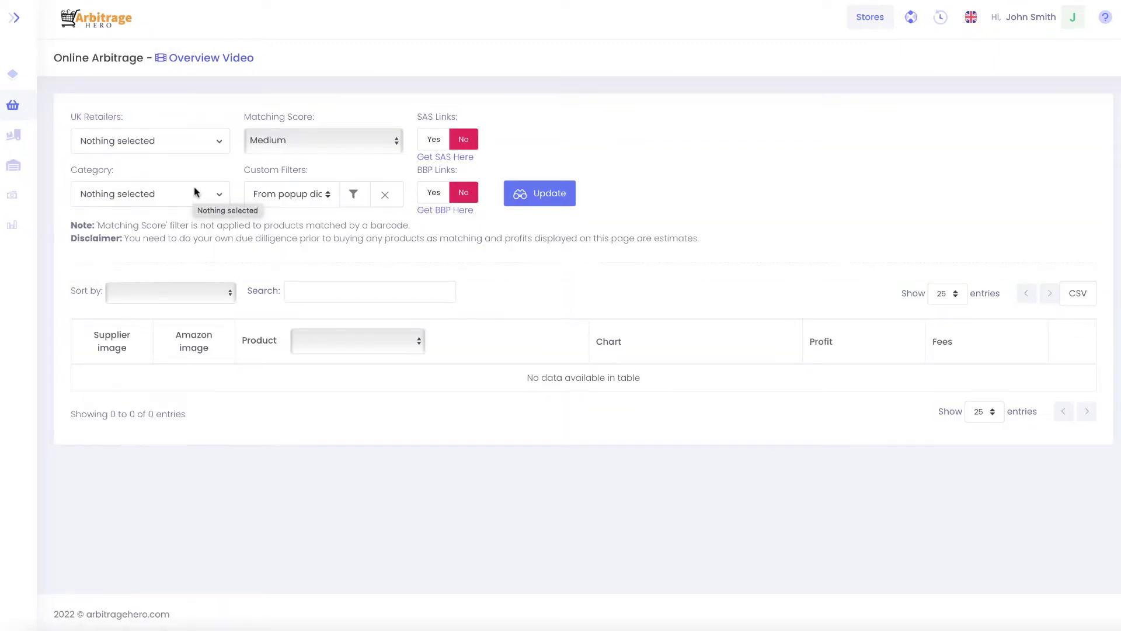
Select 365games in the UK Retailers filter and update the results
{"action": "left_click", "coordinate": [203, 143]}
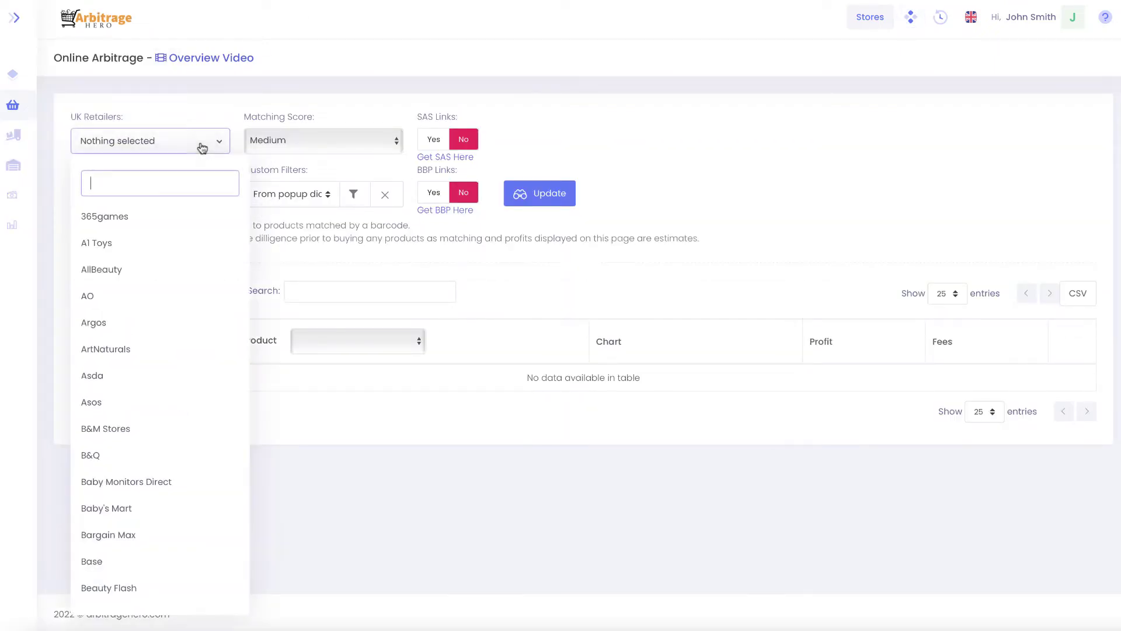
{"action": "left_click", "coordinate": [123, 216]}
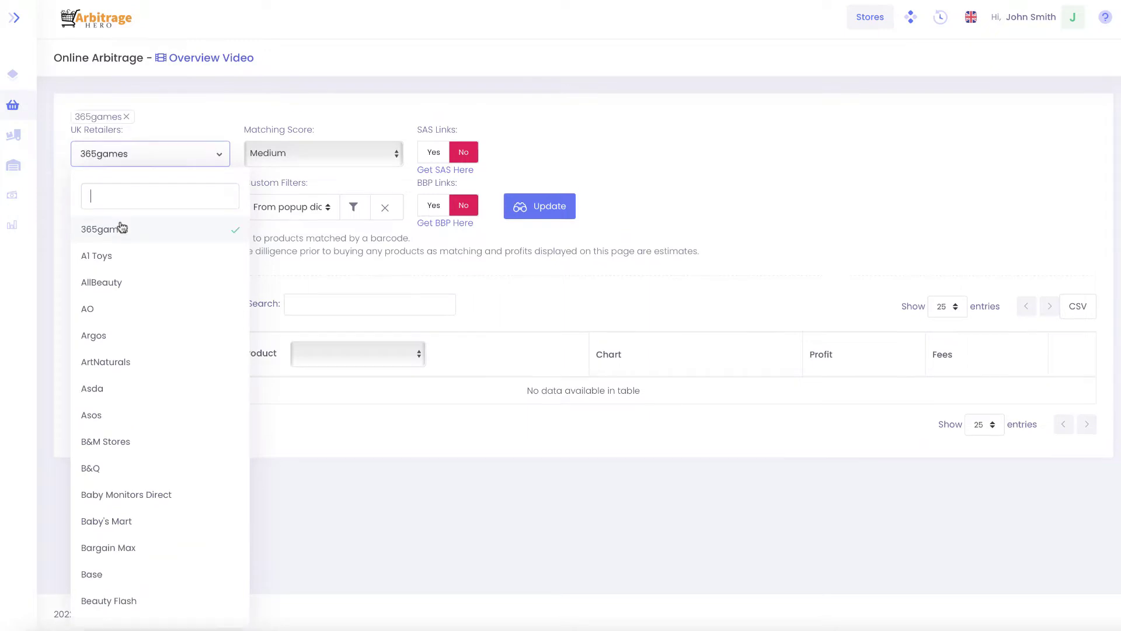
{"action": "left_click", "coordinate": [259, 118]}
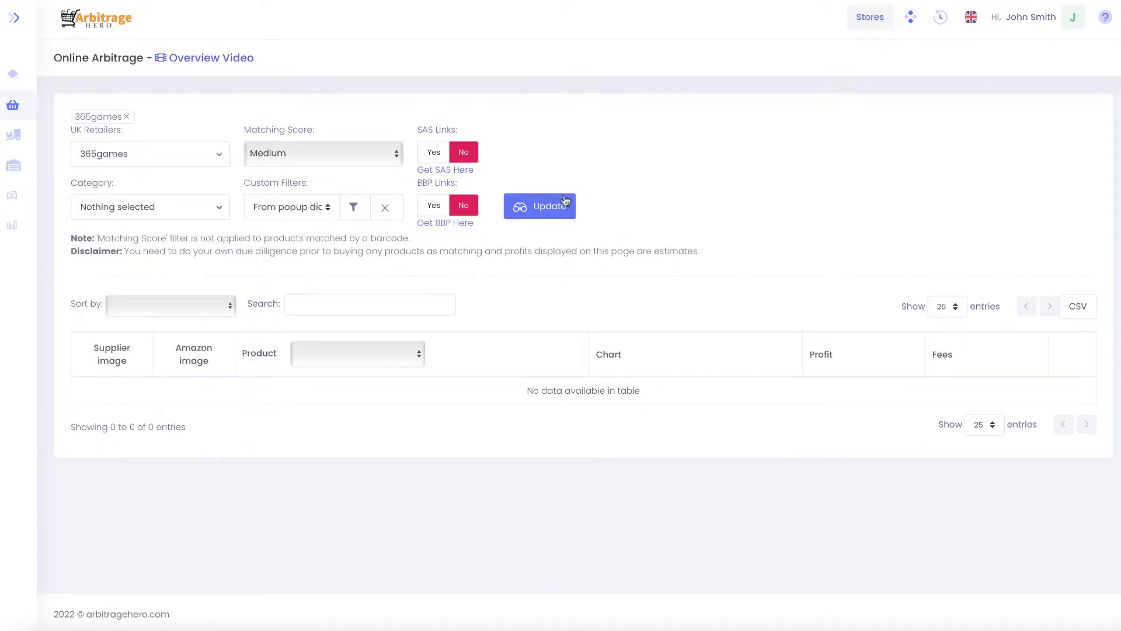
{"action": "left_click", "coordinate": [543, 211]}
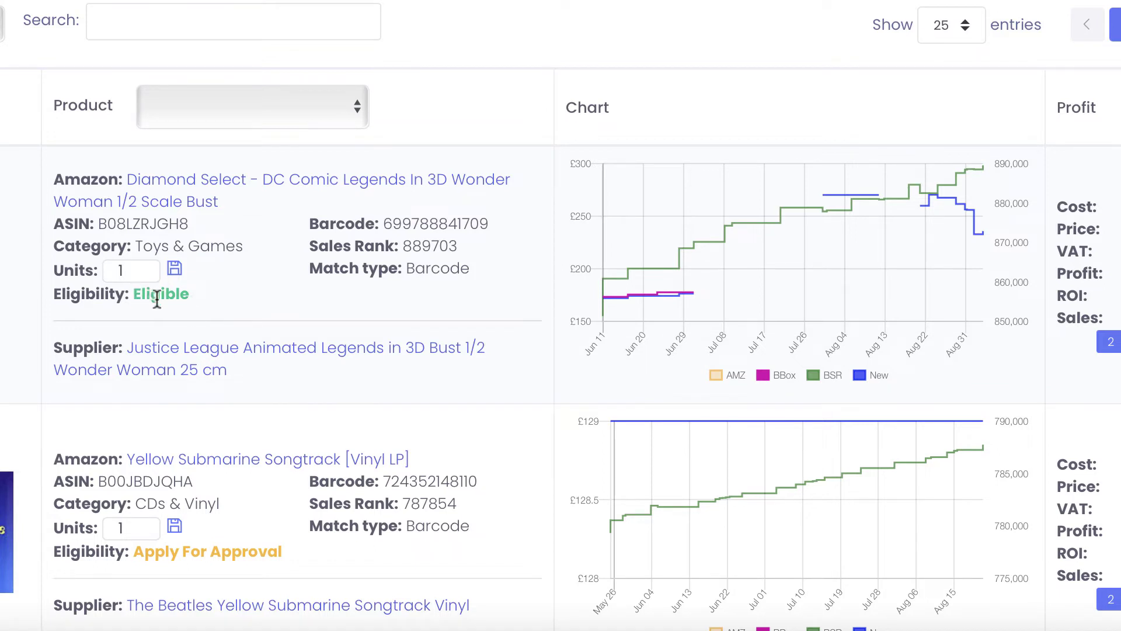
{"action": "double_click", "coordinate": [156, 296]}
{"action": "left_click", "coordinate": [208, 306]}
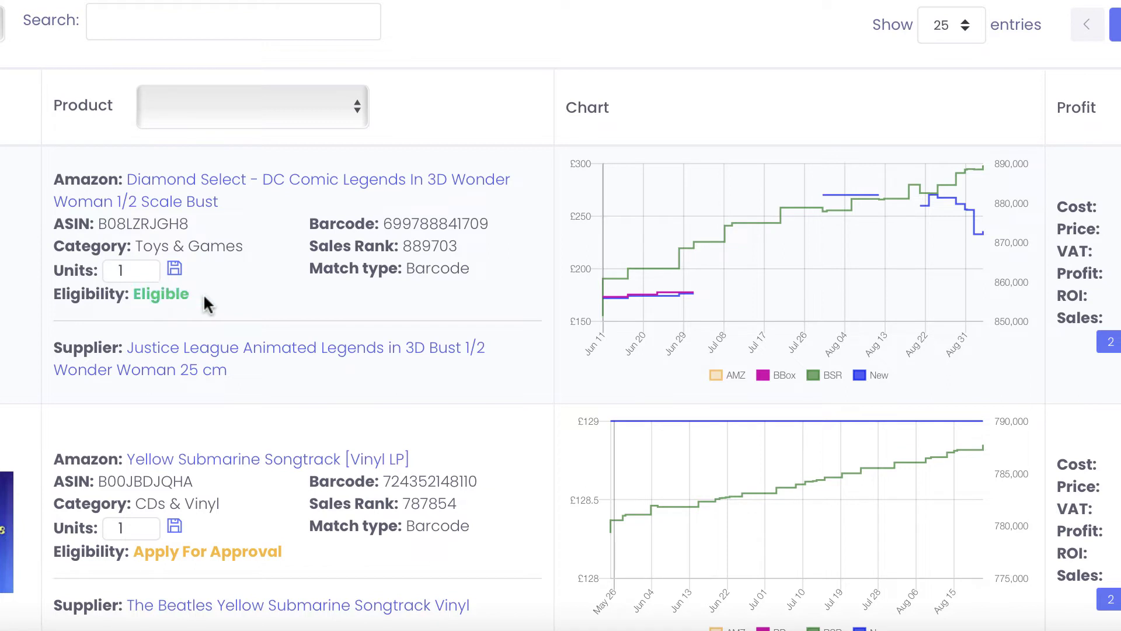